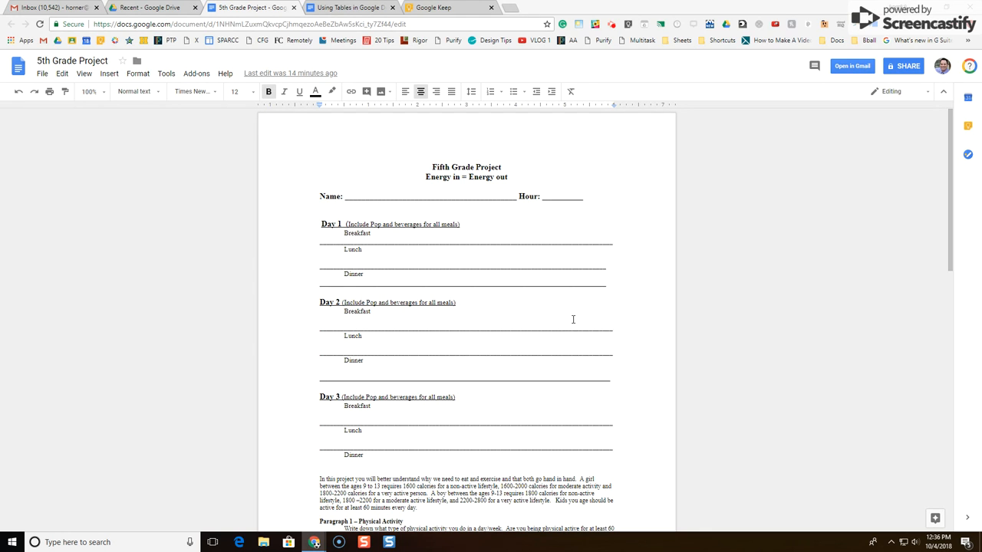
# Switch to the 'Using Tables in Google Docs' example showing the PLC Collaboration Form
pyautogui.click(368, 7)
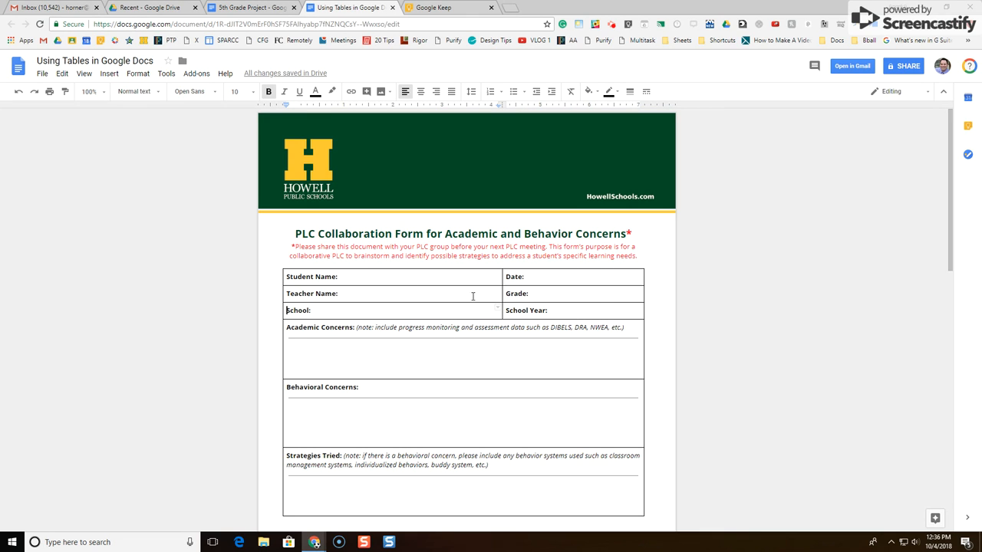
# Go back to the '5th Grade Project' document with its Name and Hour line
pyautogui.click(260, 8)
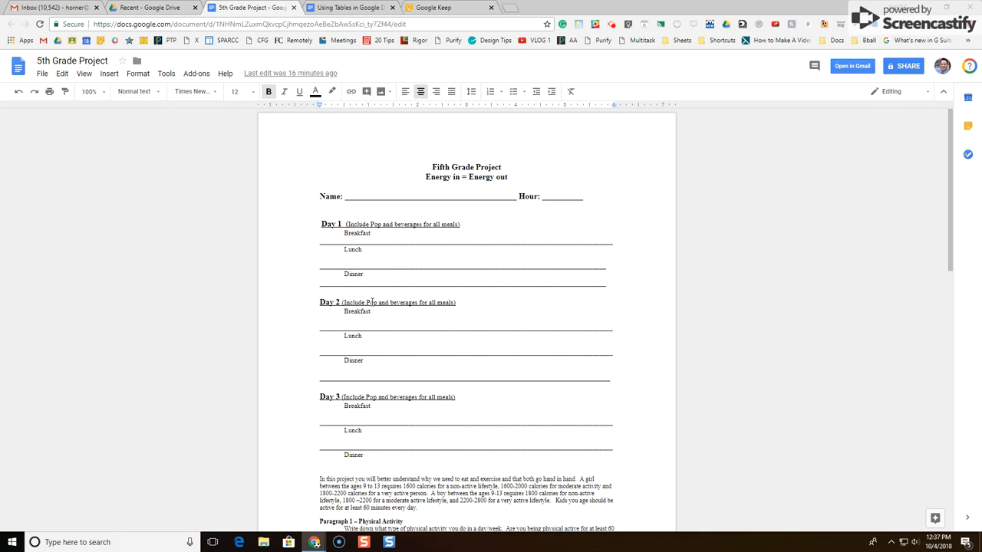
pyautogui.click(353, 197)
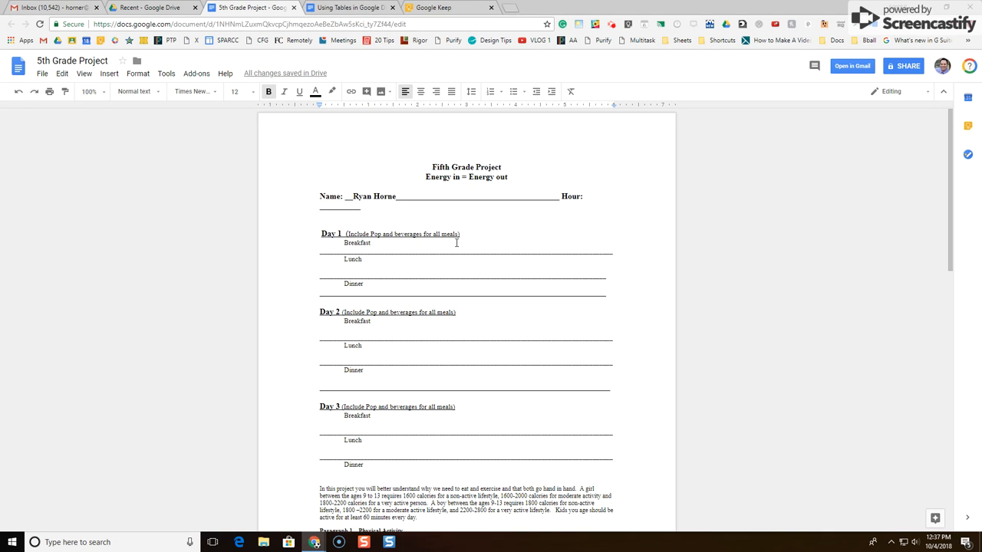
pyautogui.click(18, 91)
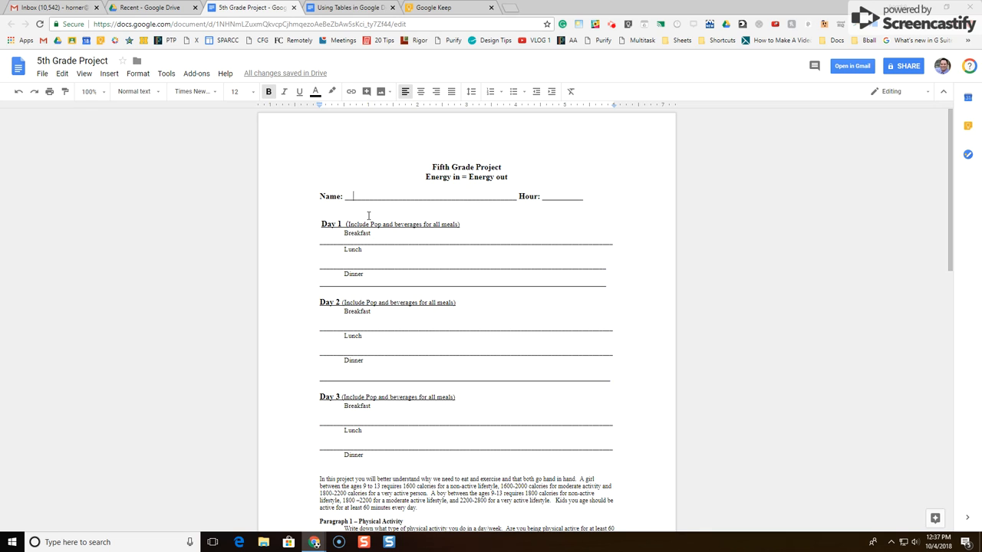
pyautogui.click(333, 7)
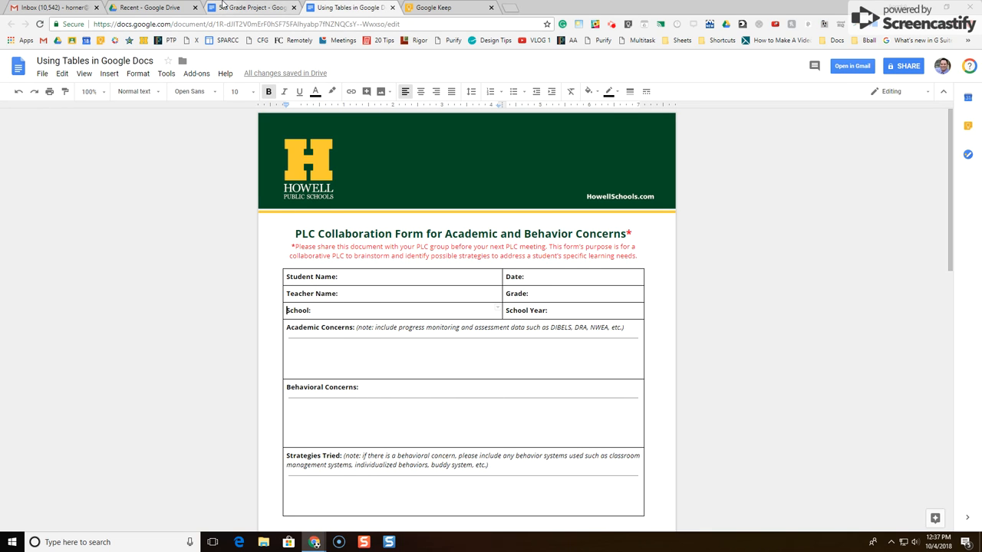
# Return to the '5th Grade Project' document in its own window
pyautogui.click(222, 7)
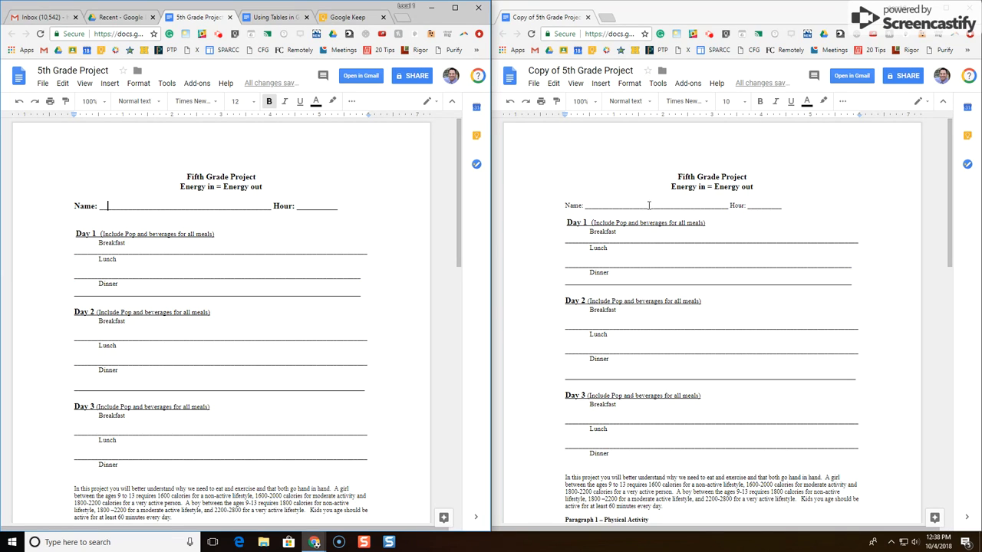
# Delete the copy's Name and Hour line and bring up the Insert > Table size grid
pyautogui.moveTo(793, 208); pyautogui.dragTo(561, 203)
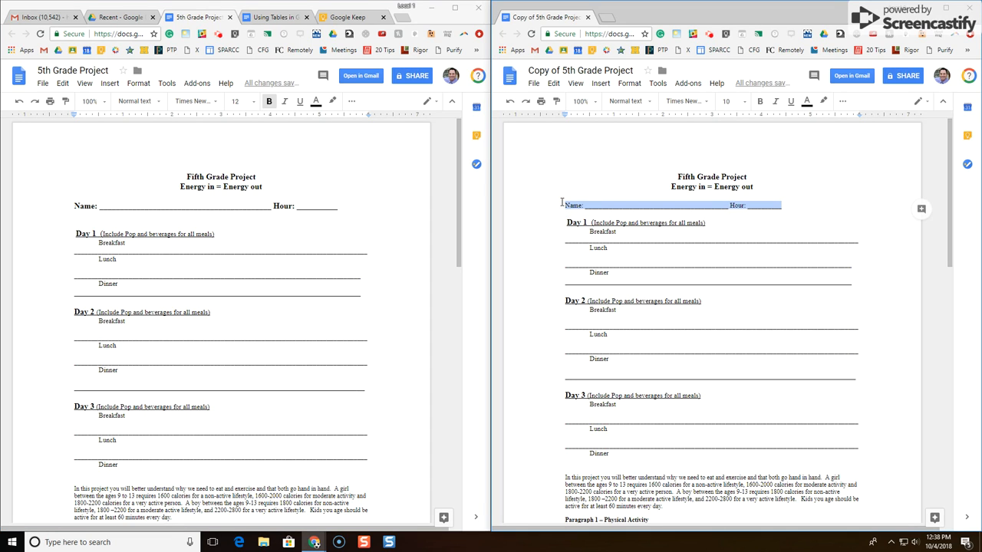
pyautogui.press('BackSpace')
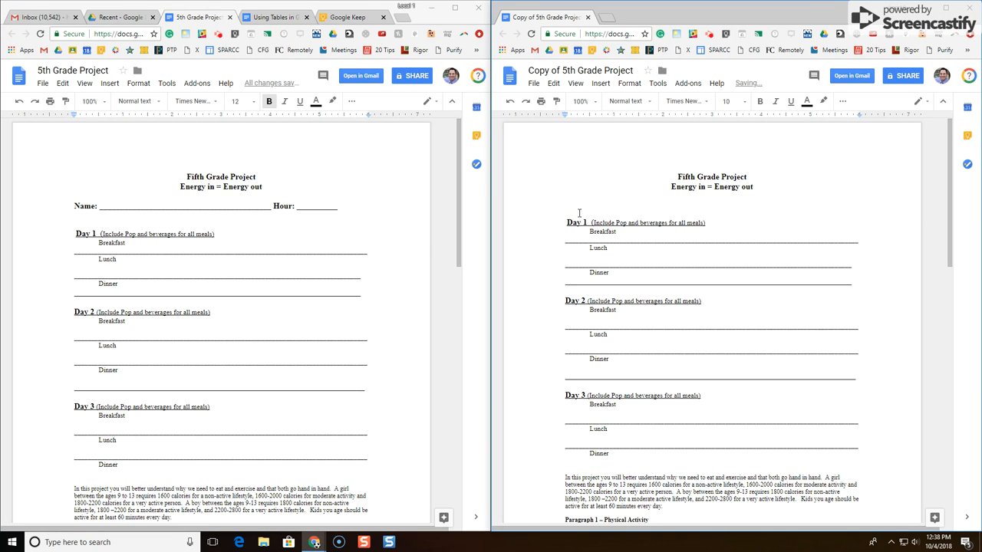
pyautogui.click(599, 85)
pyautogui.moveTo(616, 116)
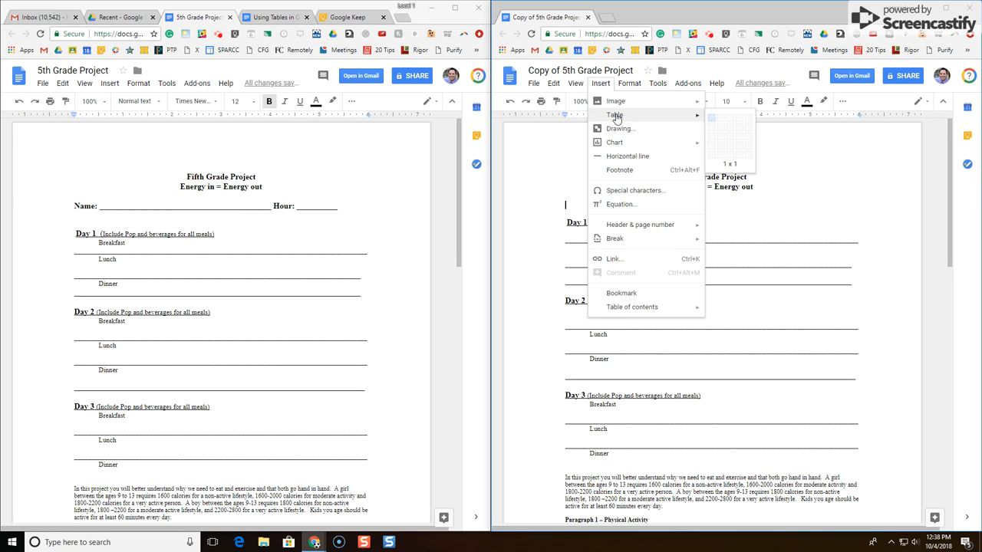
pyautogui.click(721, 121)
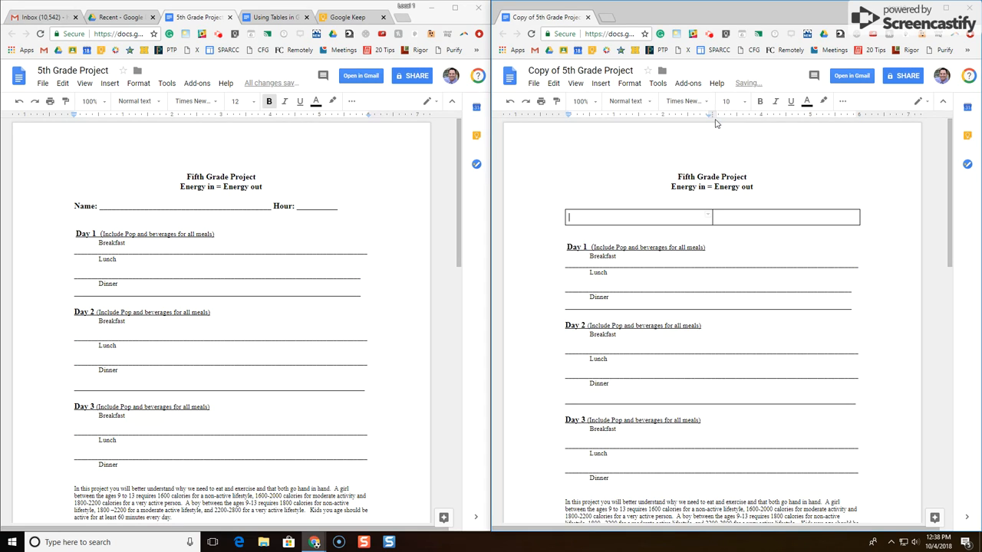
pyautogui.write('NAme')
pyautogui.press('BackSpace')
pyautogui.press('BackSpace')
pyautogui.press('BackSpace')
pyautogui.write('ame:')
pyautogui.click(724, 217)
pyautogui.write('Hour:')
pyautogui.moveTo(712, 217); pyautogui.dragTo(772, 218)
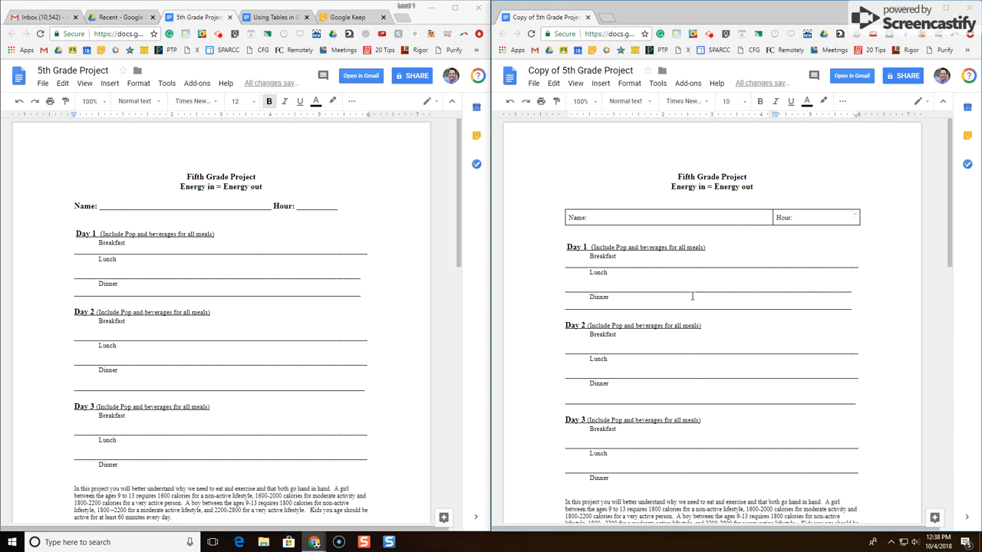
pyautogui.click(509, 105)
pyautogui.click(509, 105)
pyautogui.click(509, 105)
pyautogui.click(509, 105)
pyautogui.click(509, 105)
pyautogui.click(509, 105)
pyautogui.click(510, 105)
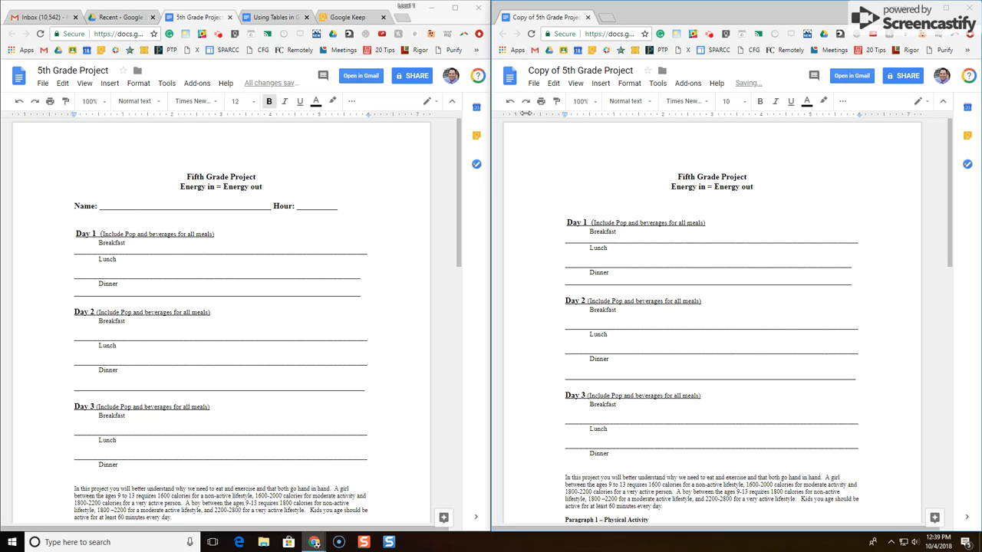
pyautogui.click(601, 83)
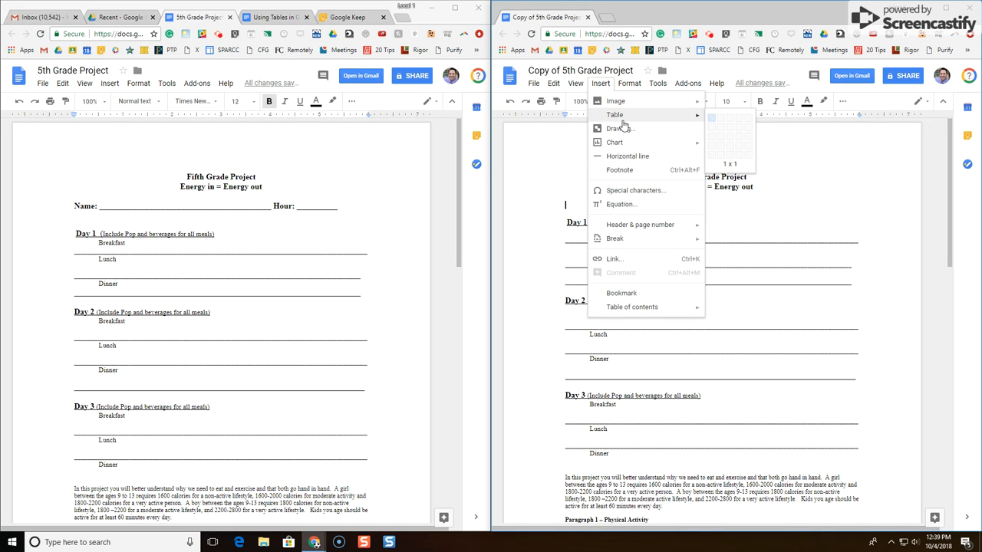
# Insert a 4x1 table with 'Name:' in the first cell and 'Hour:' in the third
pyautogui.click(738, 121)
pyautogui.write('NAme:')
pyautogui.press('Left')
pyautogui.press('Left')
pyautogui.press('Left')
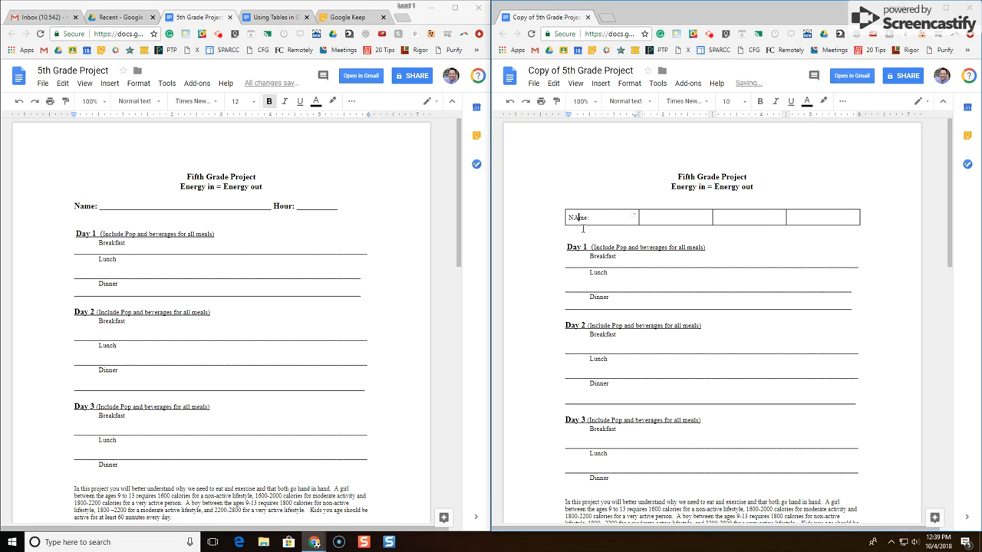
pyautogui.press('BackSpace')
pyautogui.write('a')
pyautogui.click(730, 219)
pyautogui.write('Hour:')
# Narrow the Name: label cell, widen the blank answer cell, and select the row
pyautogui.moveTo(638, 219); pyautogui.dragTo(591, 224)
pyautogui.moveTo(713, 217)
pyautogui.mouseDown()
pyautogui.moveTo(783, 219)
pyautogui.moveTo(756, 219)
pyautogui.mouseUp()
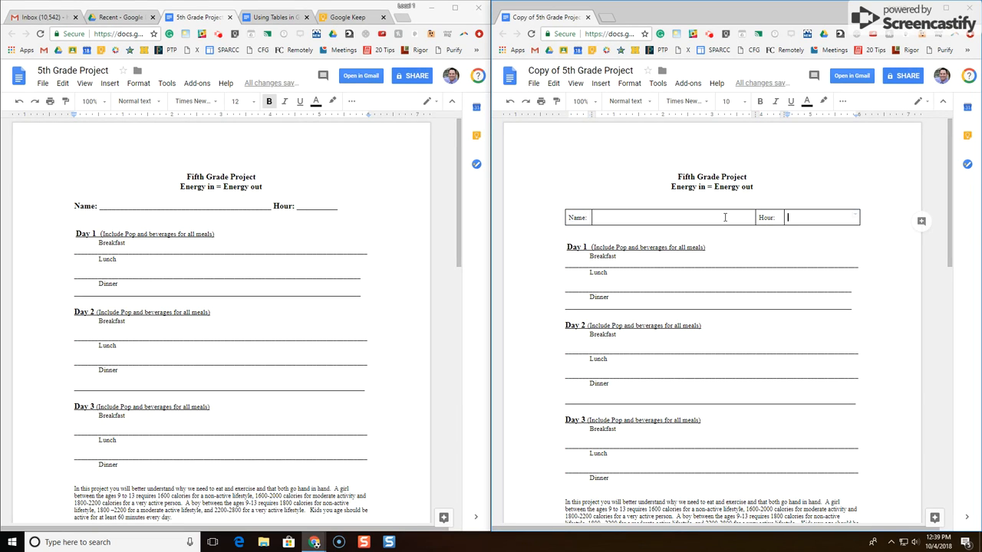
pyautogui.moveTo(790, 220); pyautogui.dragTo(579, 227)
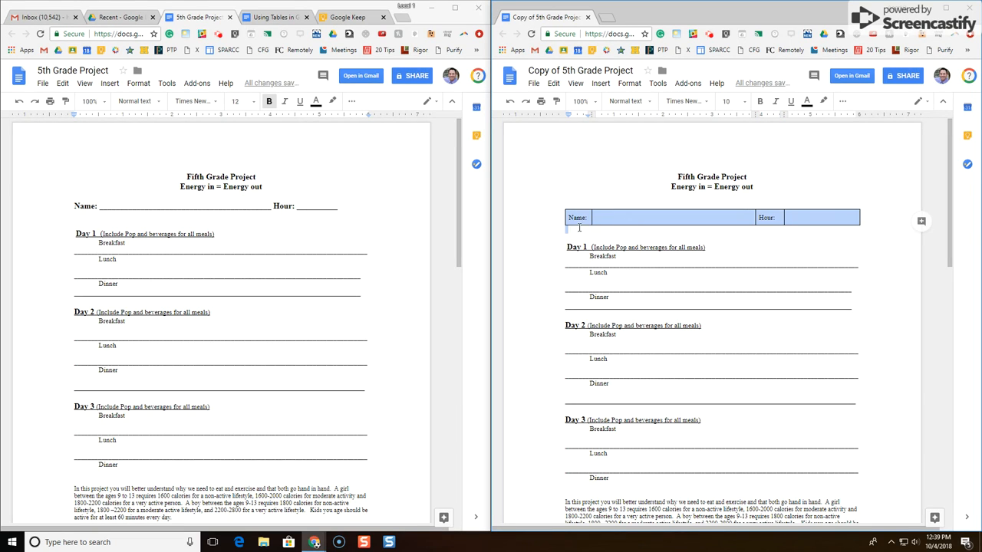
# Set the Name/Hour row to size 12, adjust the Name cell, and select Day 1's meal lines
pyautogui.click(740, 101)
pyautogui.click(736, 174)
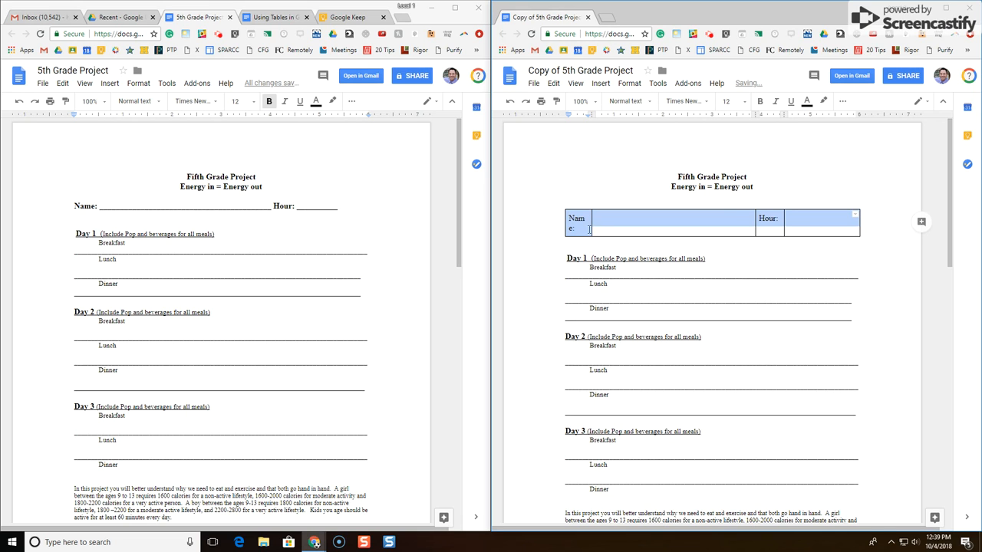
pyautogui.moveTo(592, 226); pyautogui.dragTo(598, 226)
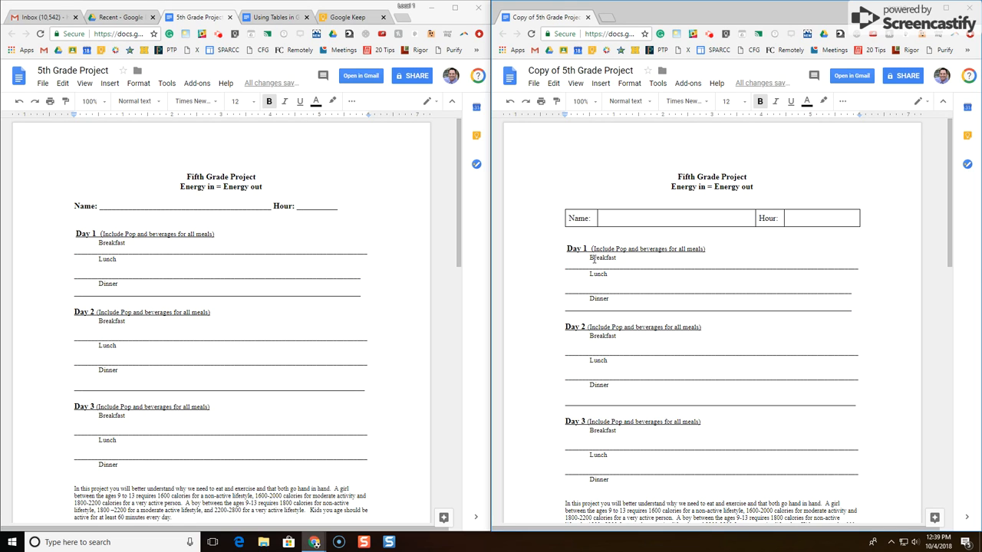
pyautogui.moveTo(918, 315); pyautogui.dragTo(566, 262)
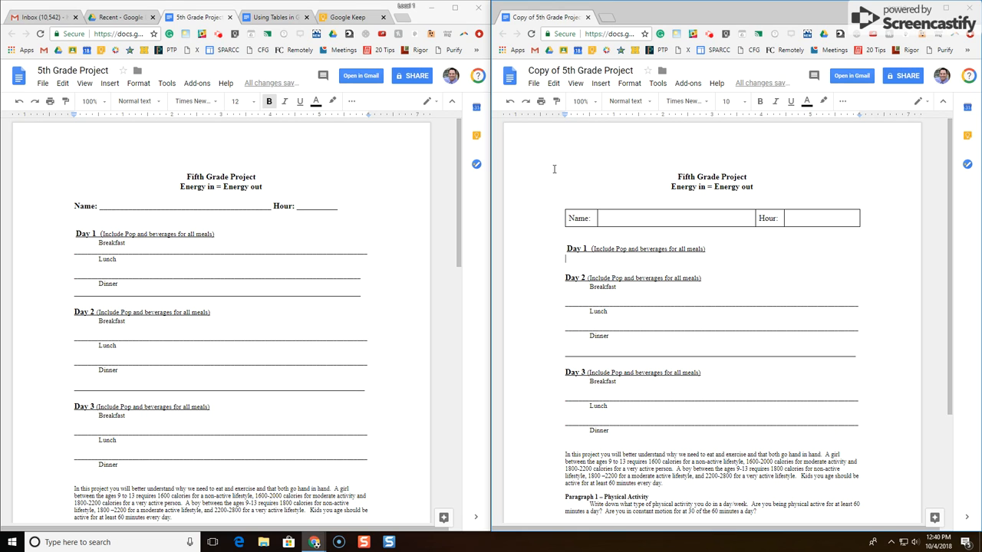
# Insert a 2x3 table under Day 1 labelled Breakfast, Lunch, Dinner, with a narrow label column
pyautogui.click(598, 84)
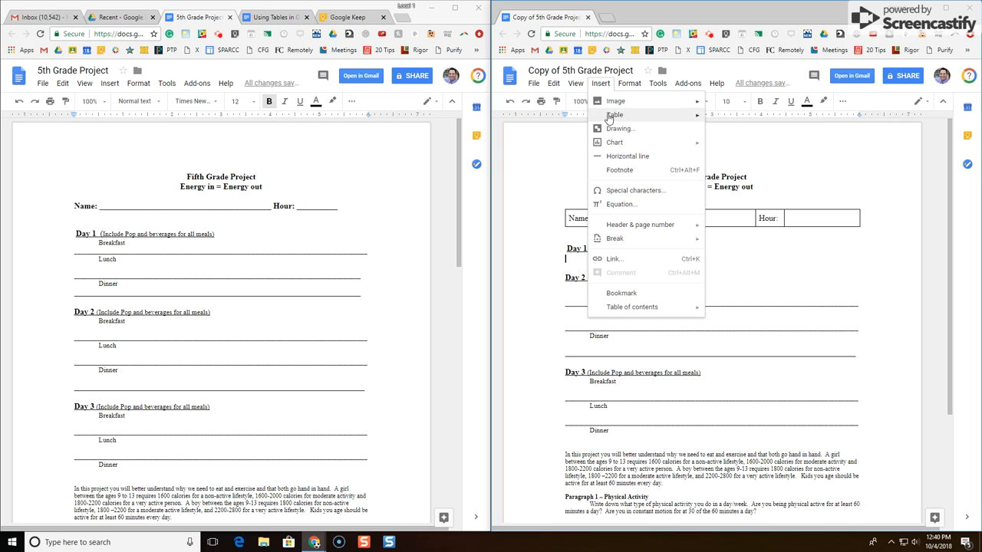
pyautogui.moveTo(613, 117)
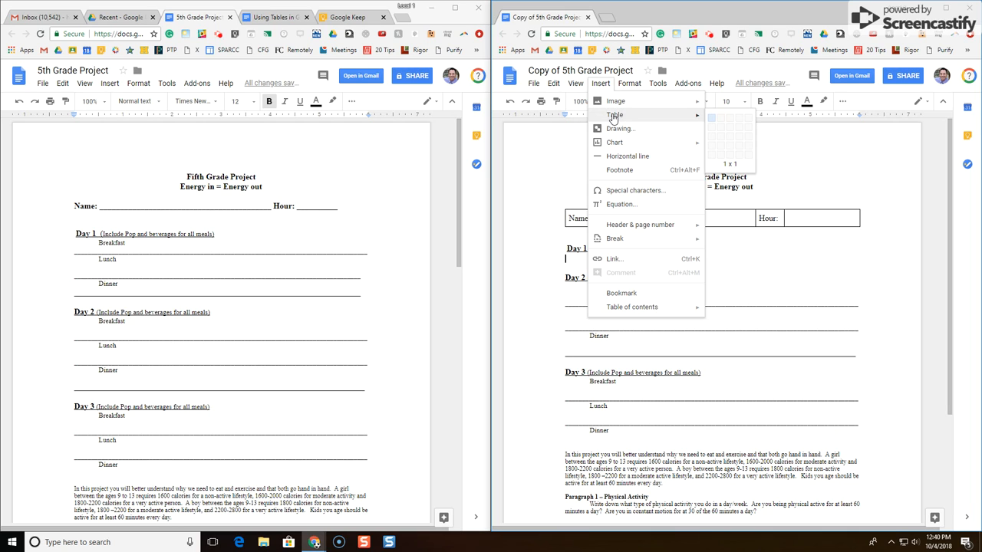
pyautogui.click(722, 138)
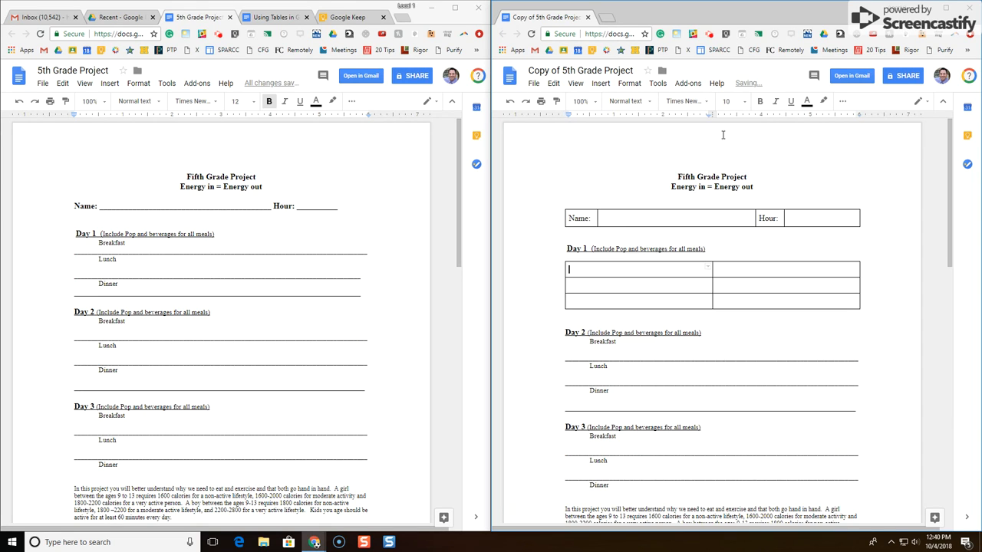
pyautogui.write('Breakfast')
pyautogui.click(598, 286)
pyautogui.write('Lunch')
pyautogui.press('Down')
pyautogui.write('Dinner')
pyautogui.moveTo(712, 285); pyautogui.dragTo(602, 287)
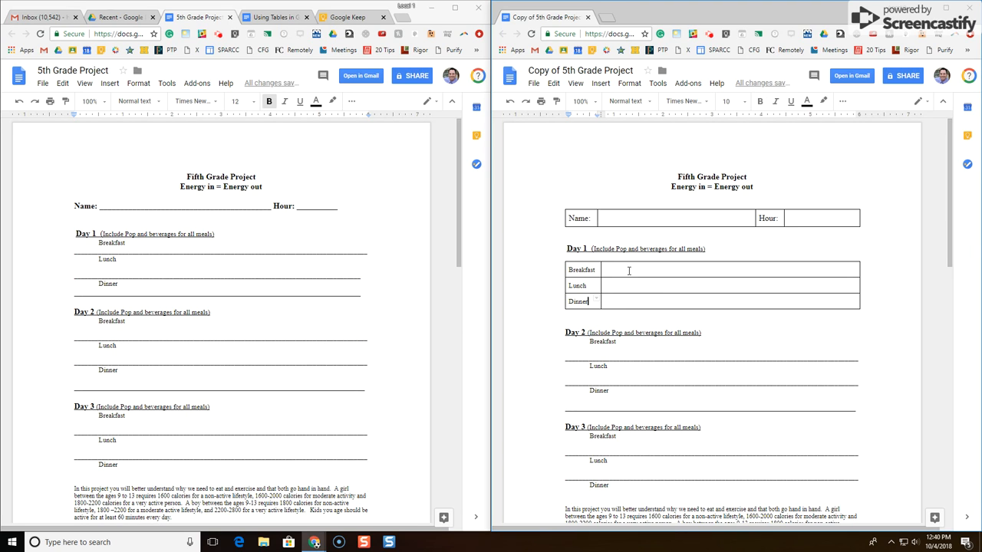
# Drag the Day 1 table's Breakfast row border down to make the meal rows taller
pyautogui.click(628, 269)
pyautogui.moveTo(845, 277); pyautogui.dragTo(845, 286)
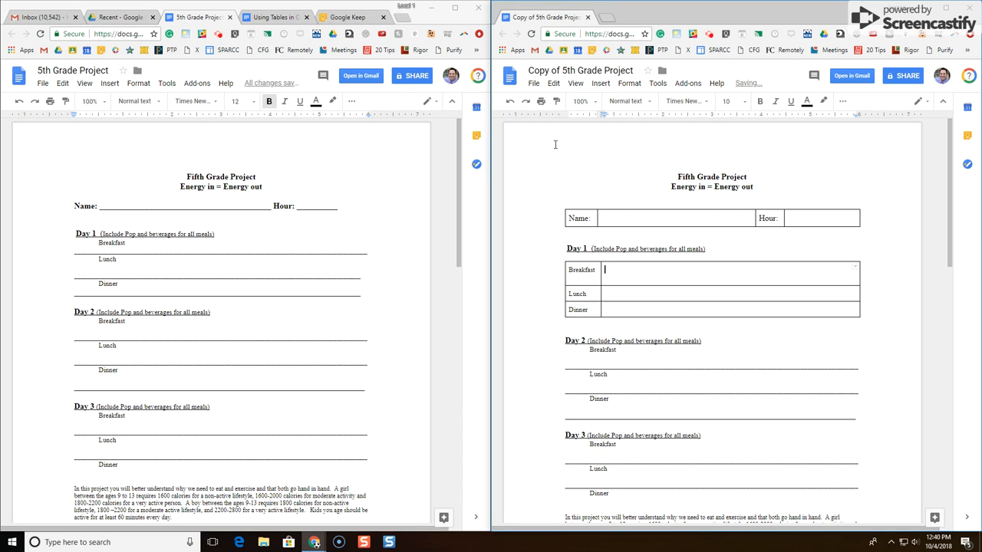
pyautogui.click(510, 100)
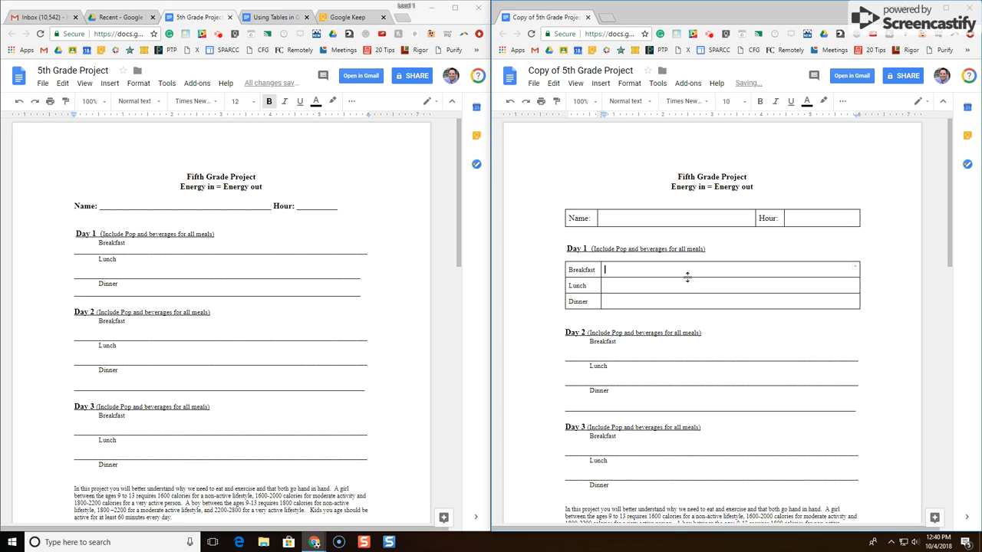
pyautogui.moveTo(693, 277); pyautogui.dragTo(695, 355)
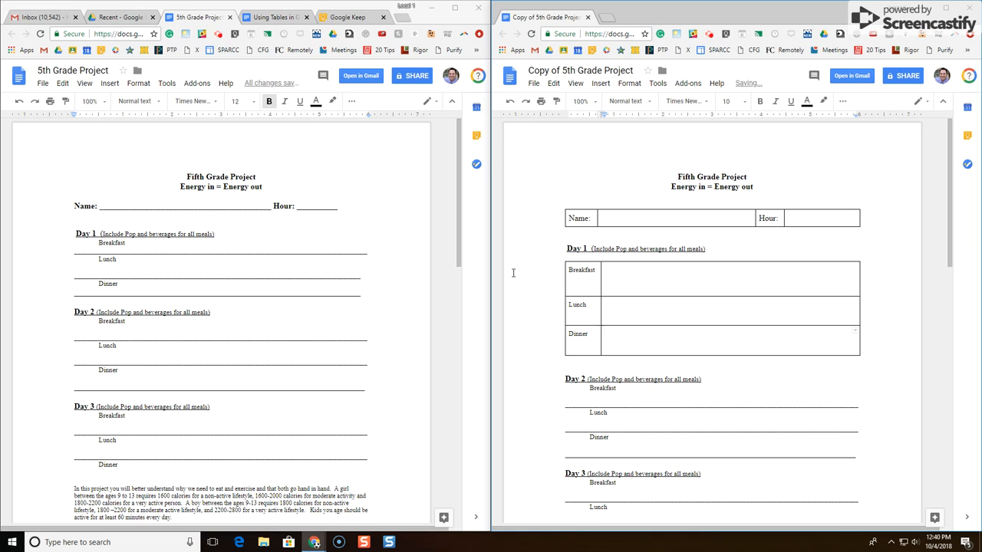